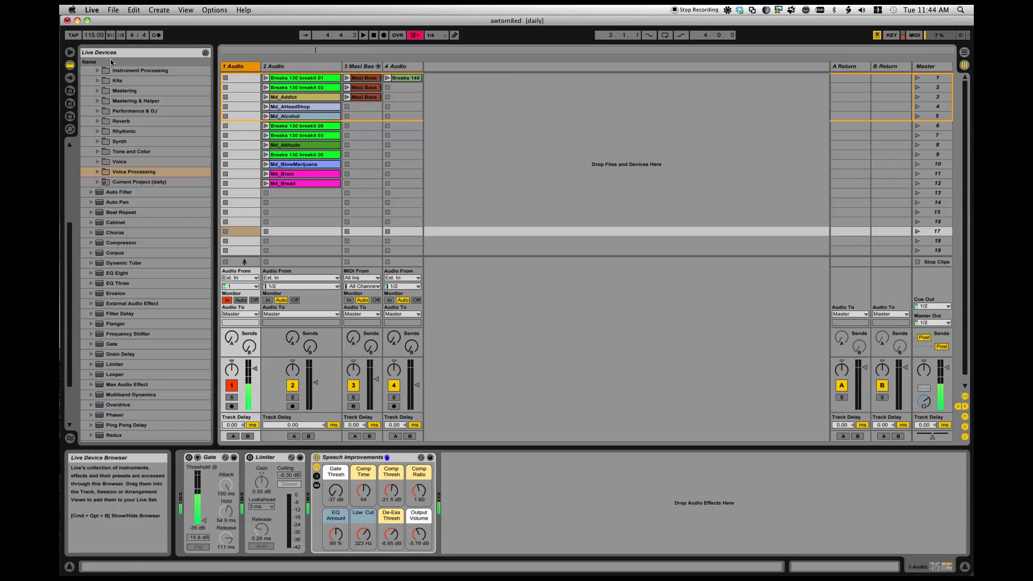
Insert a new MIDI track and move it to the second position
right_click(462, 126)
click(479, 138)
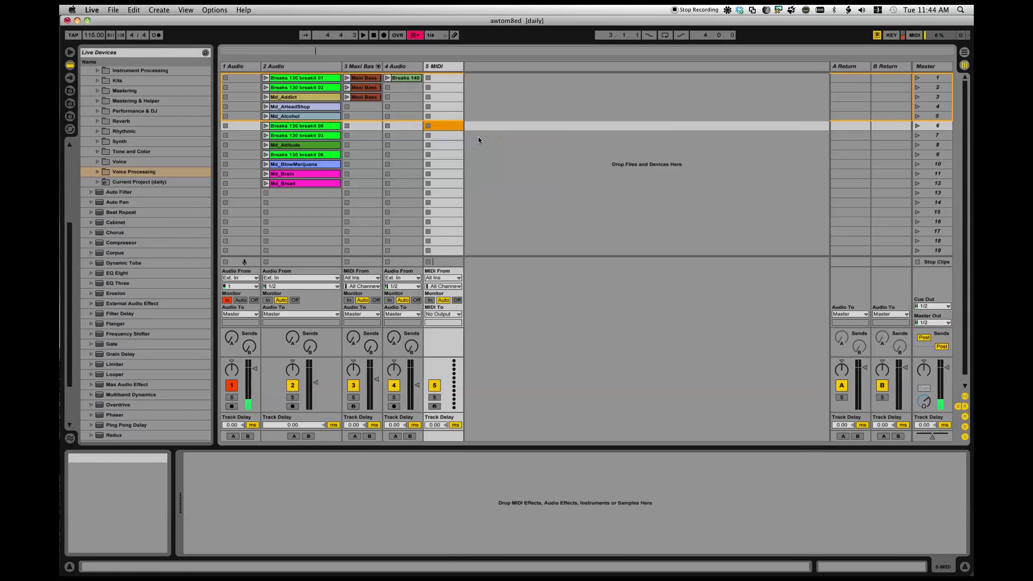
drag(235, 61, 260, 70)
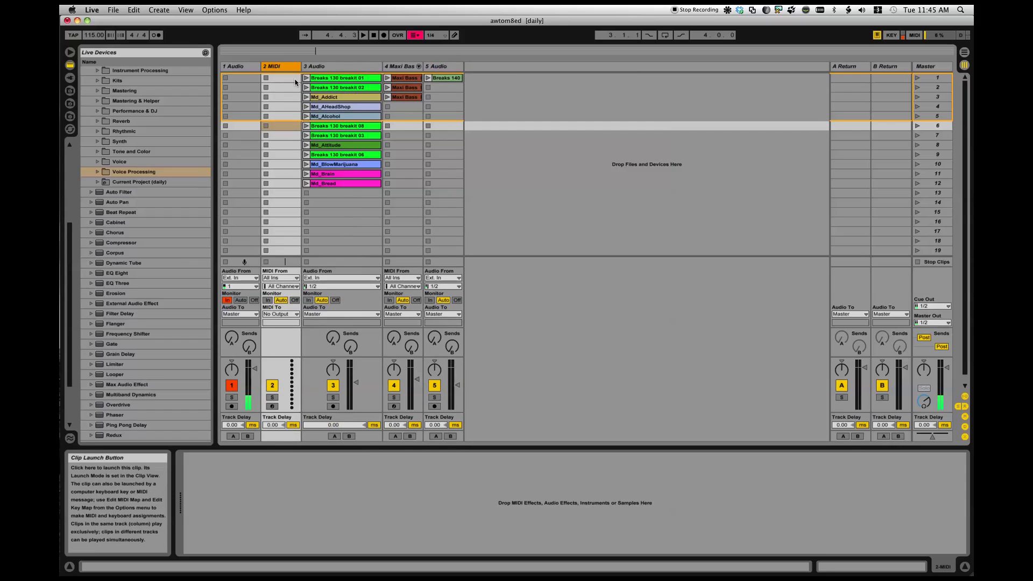
Set track 2's MIDI input to the ReMOTE SL controller
click(283, 278)
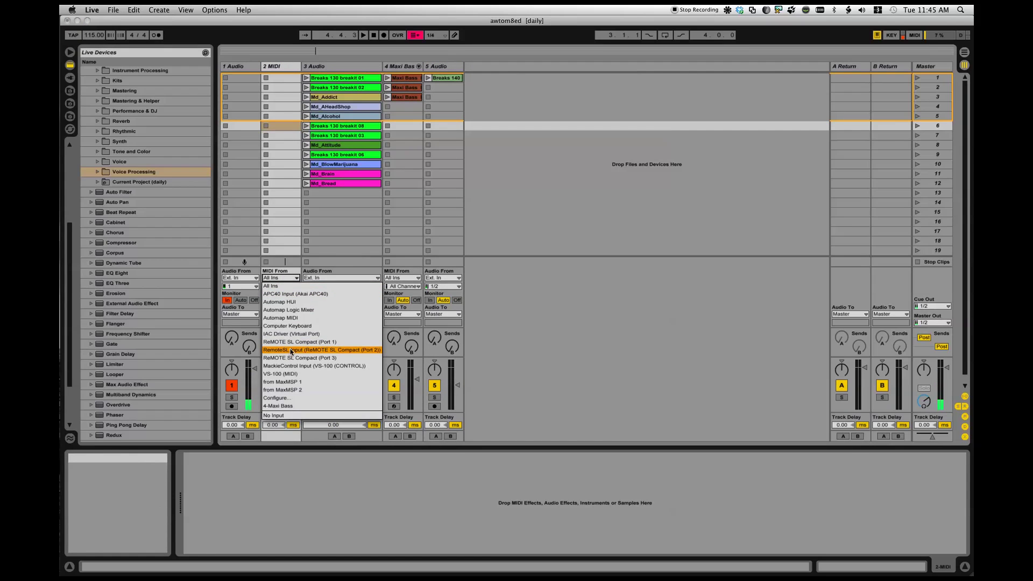
click(316, 343)
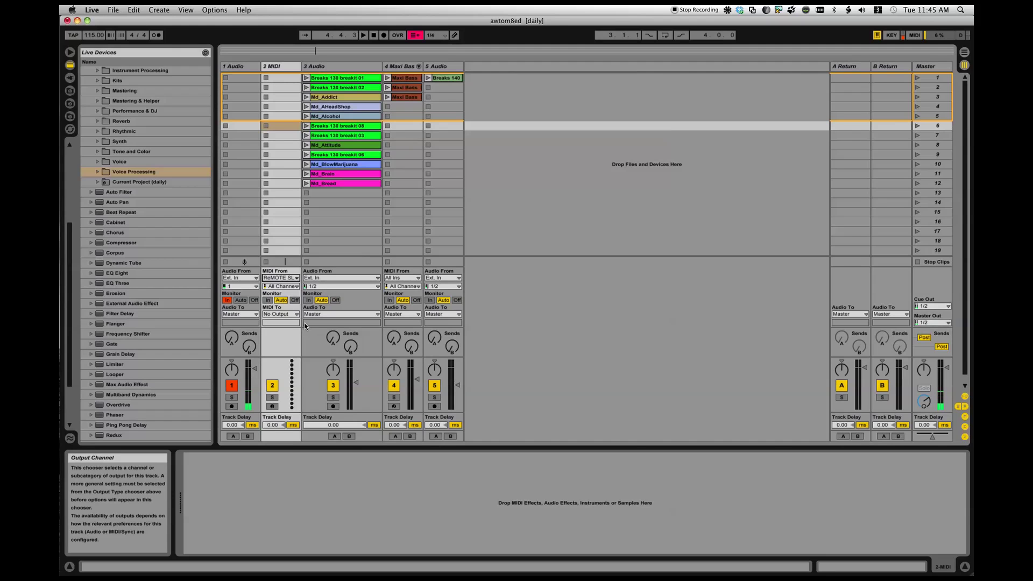
click(285, 276)
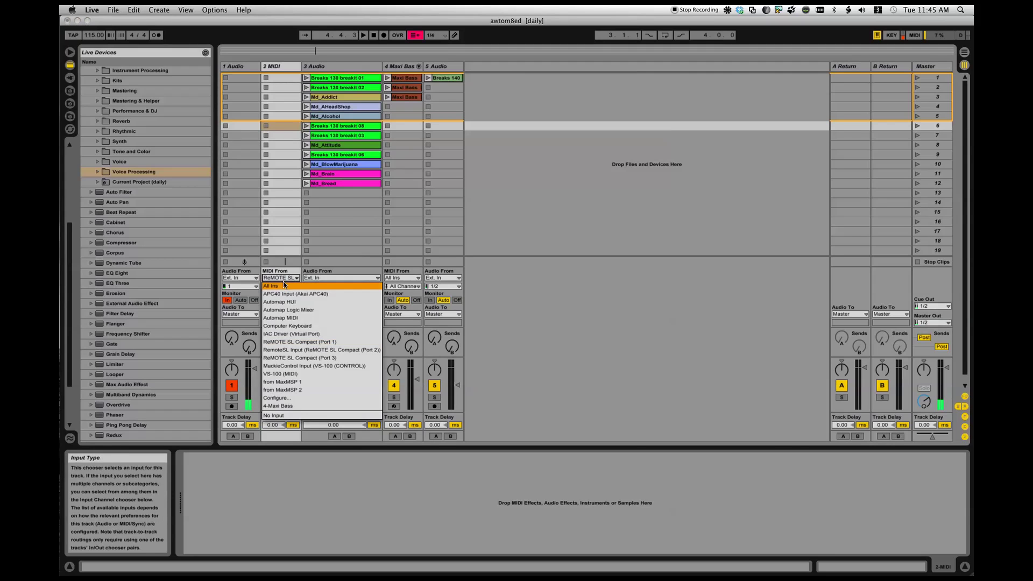
click(295, 265)
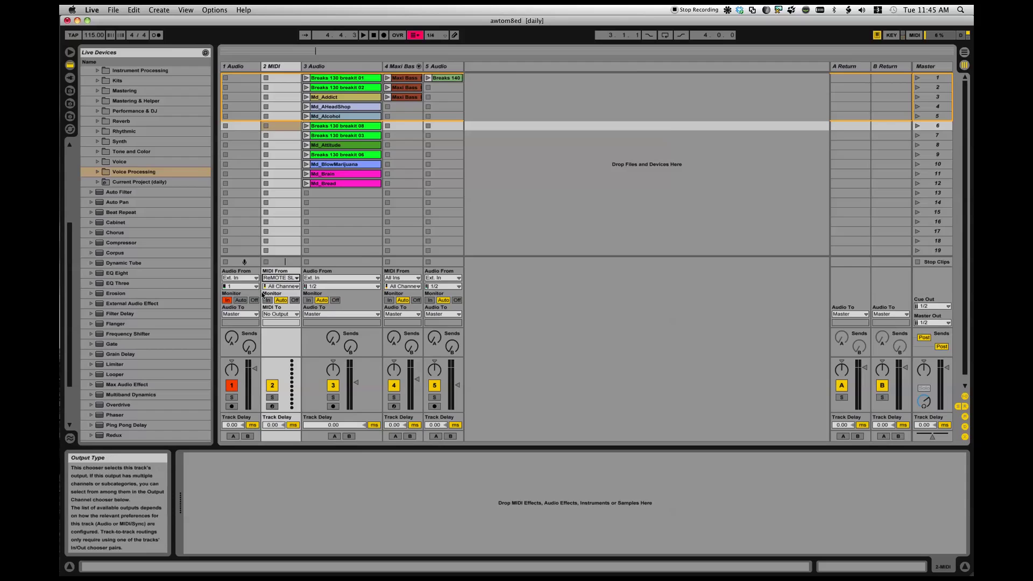
Route track 2's MIDI output to IAC Driver Ch. 16 and arm the track
click(284, 316)
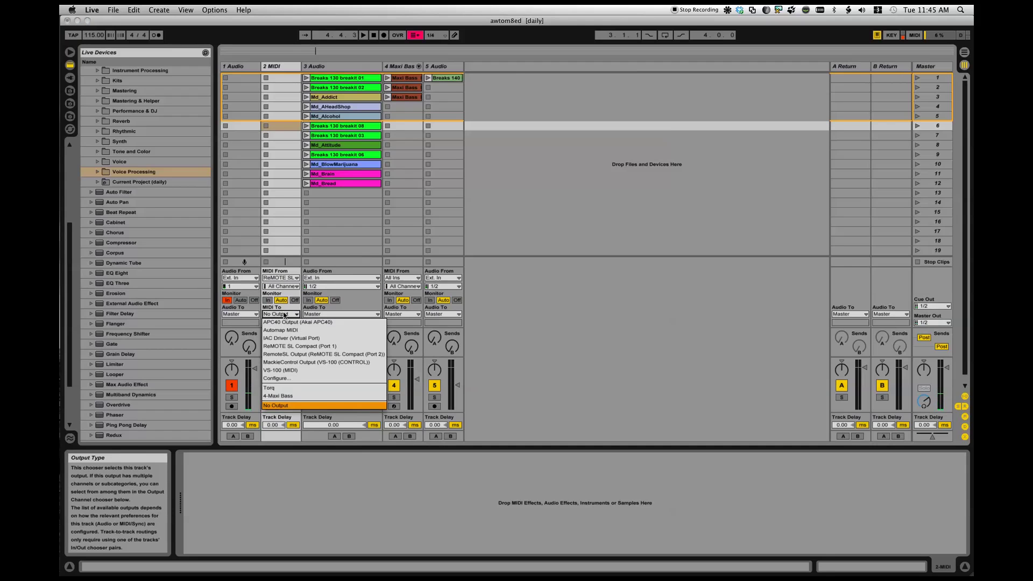
click(291, 338)
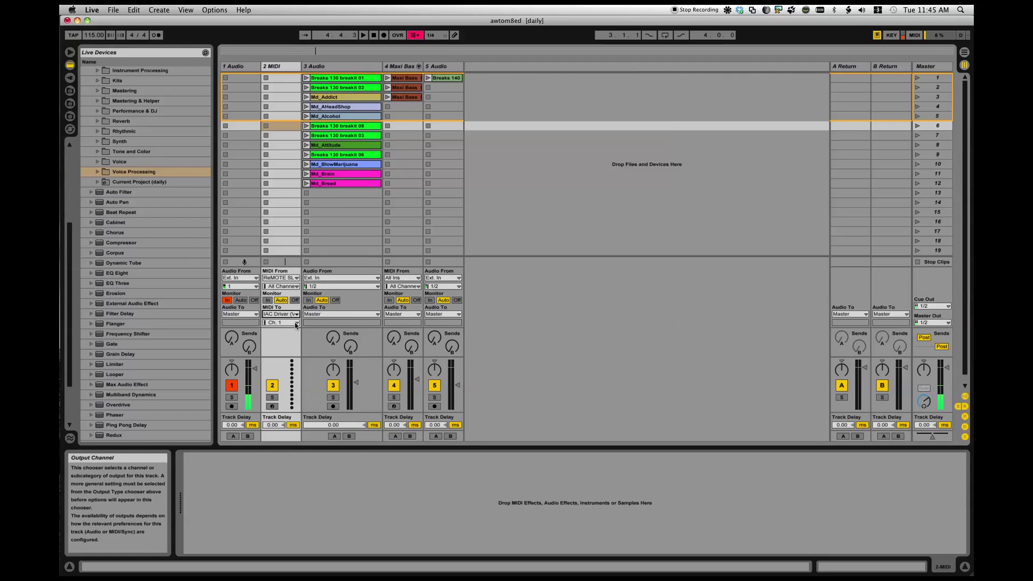
click(285, 322)
click(289, 450)
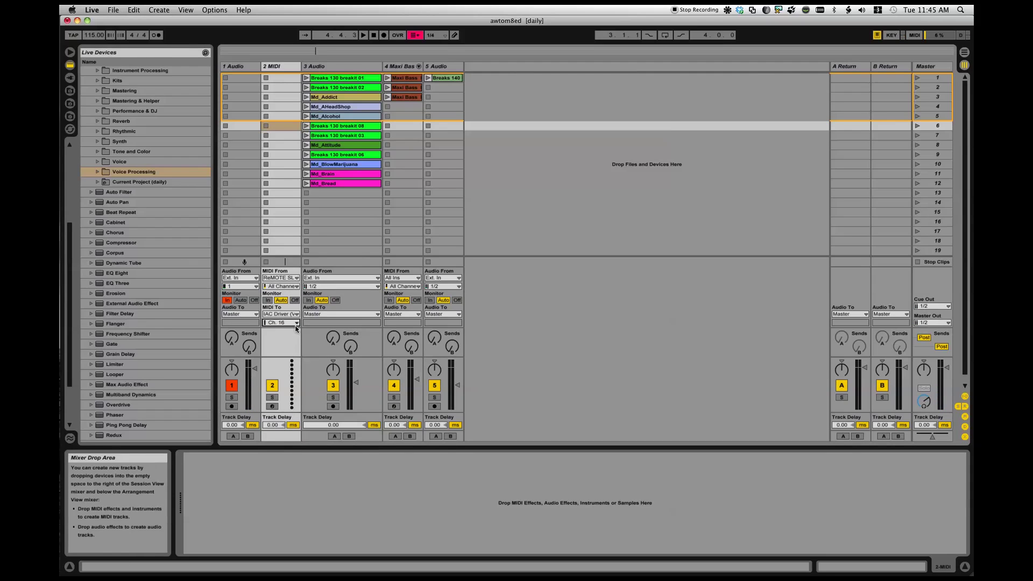
click(271, 405)
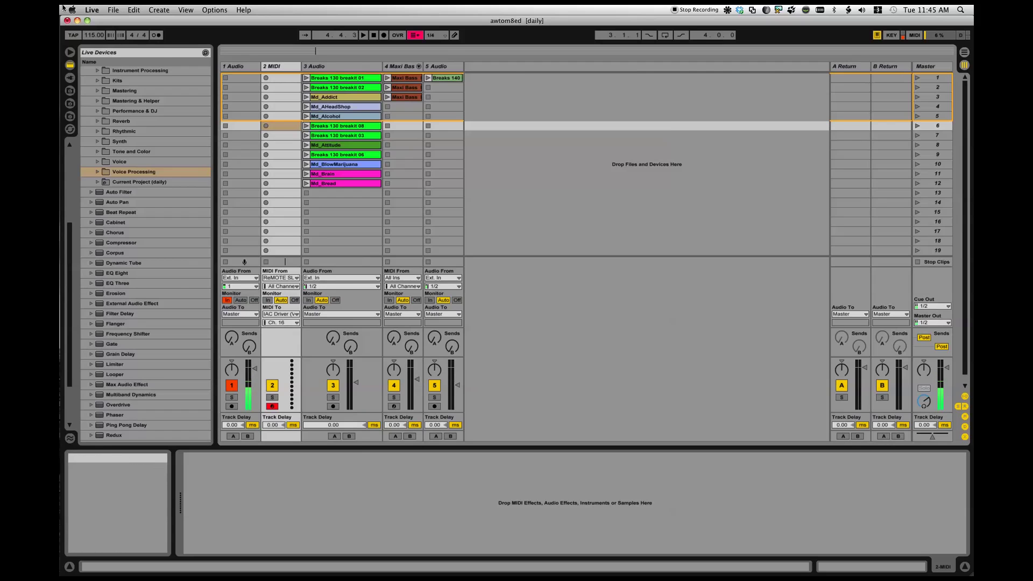
Confirm Remote is On for the IAC Driver input in Preferences, then select the Breaks 130 breakit 01 clip
click(93, 10)
click(100, 35)
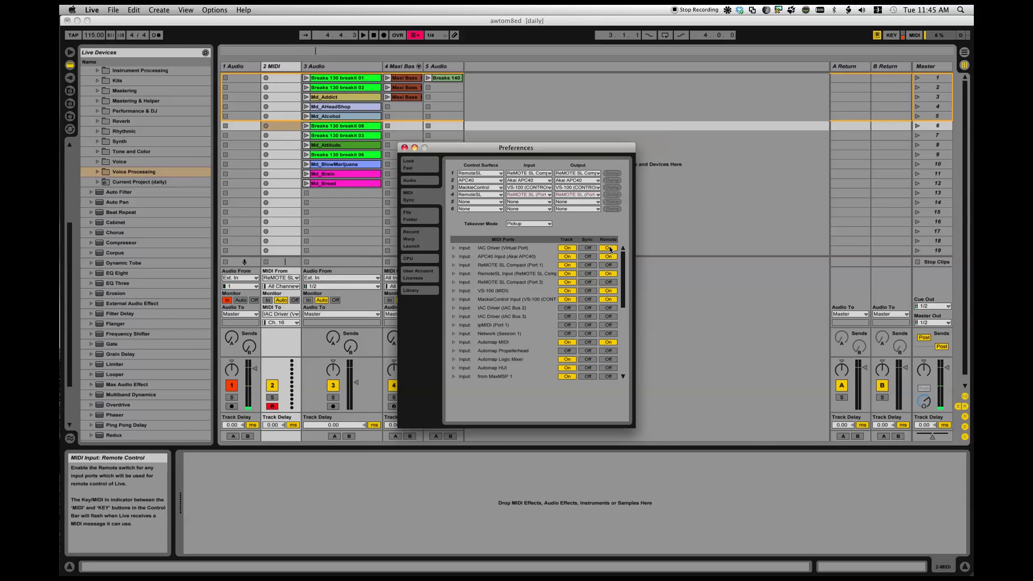
click(405, 148)
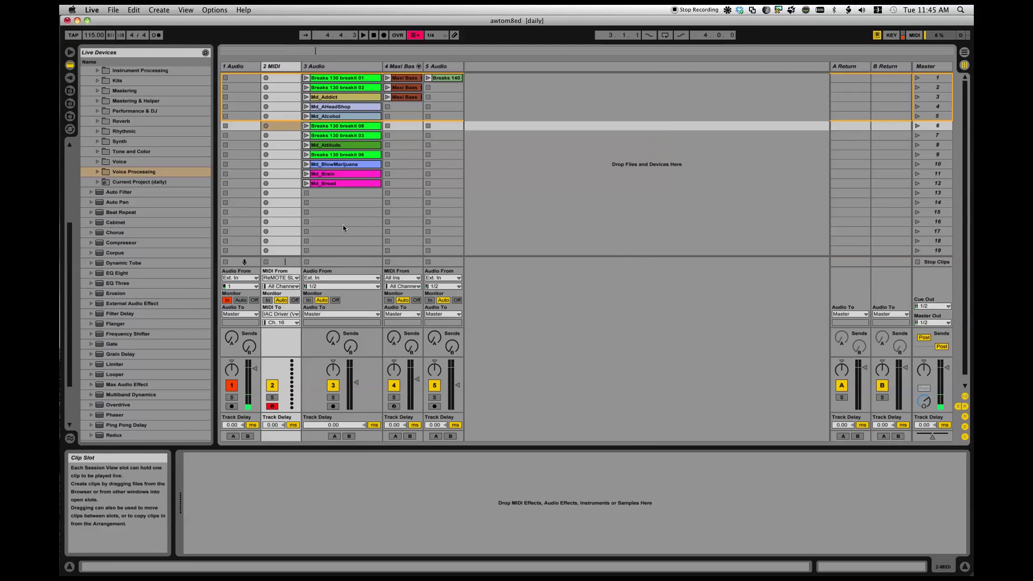
click(333, 79)
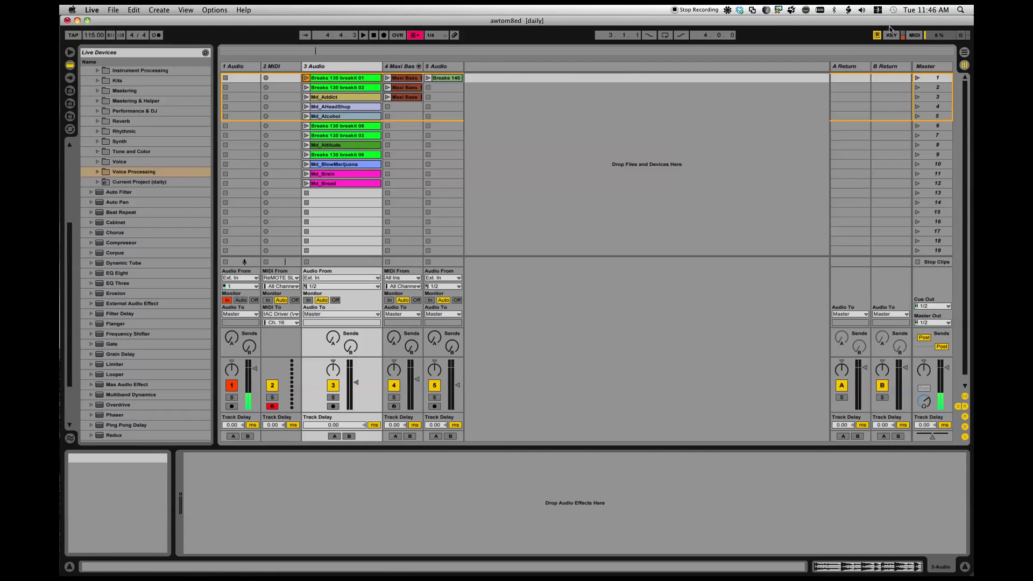
In MIDI Map Mode, map track 3's twelve clips to channel-16 notes C4–B4
click(915, 34)
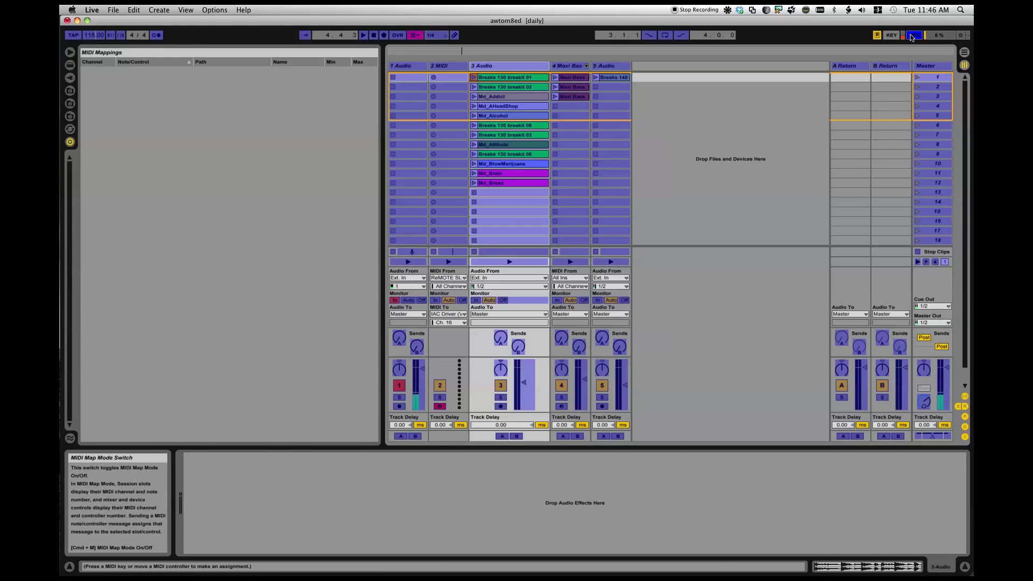
click(494, 86)
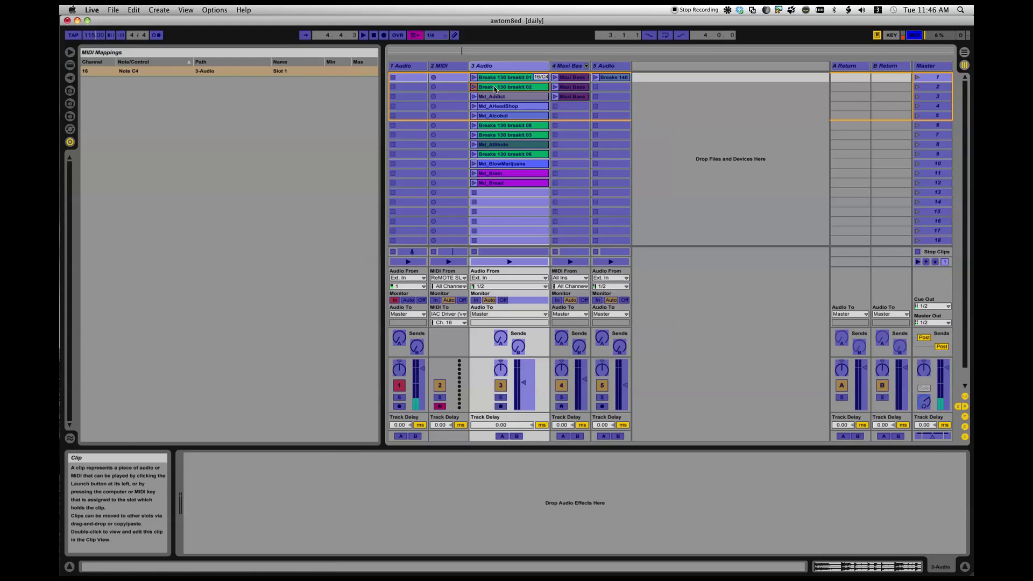
click(494, 96)
click(495, 108)
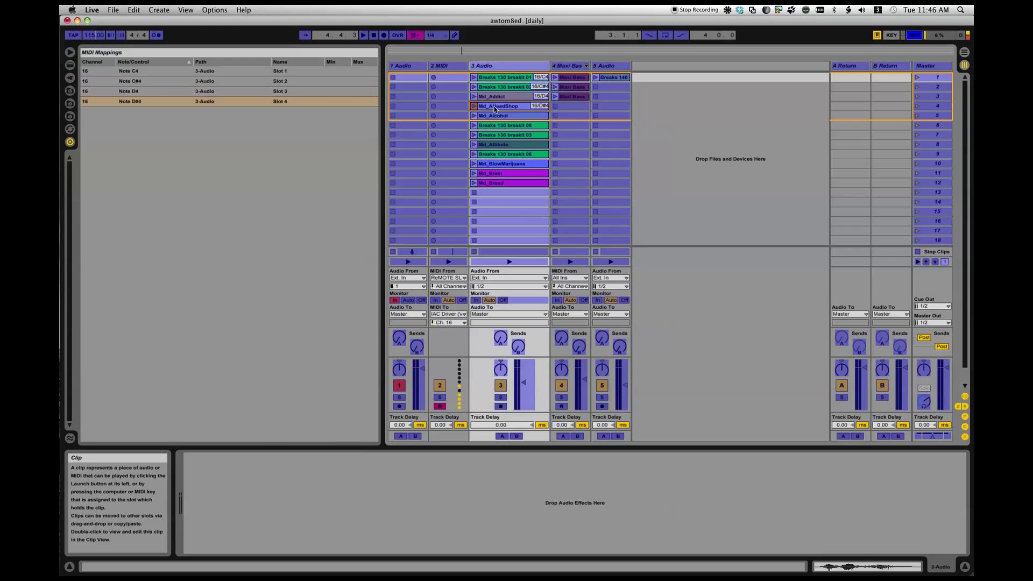
click(494, 116)
click(496, 127)
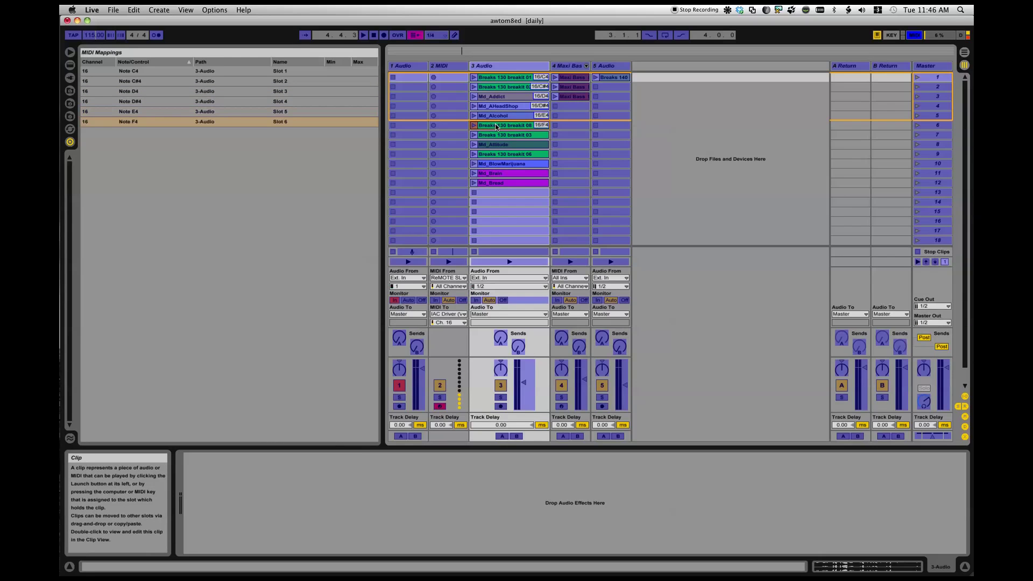
click(499, 135)
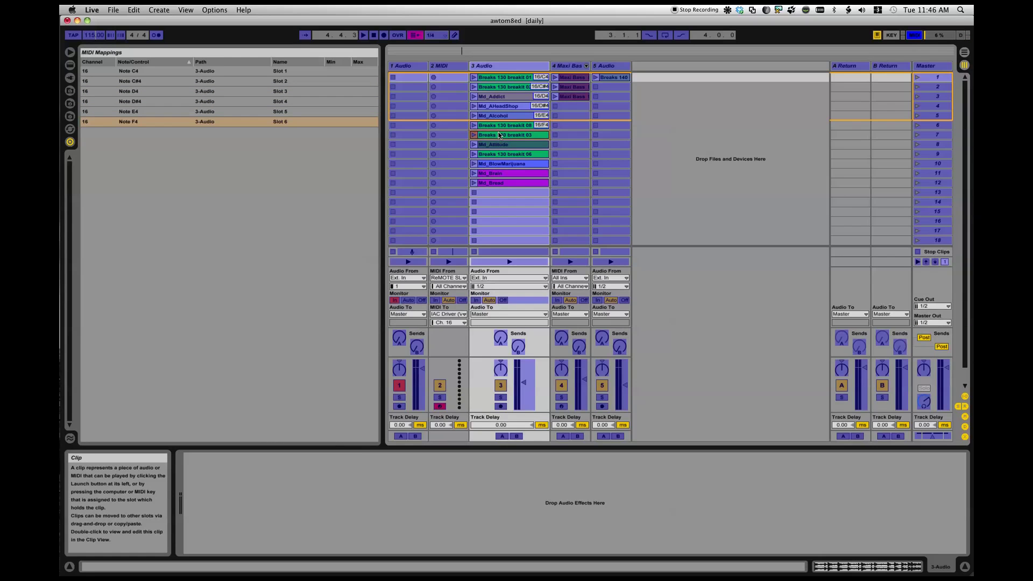
click(499, 144)
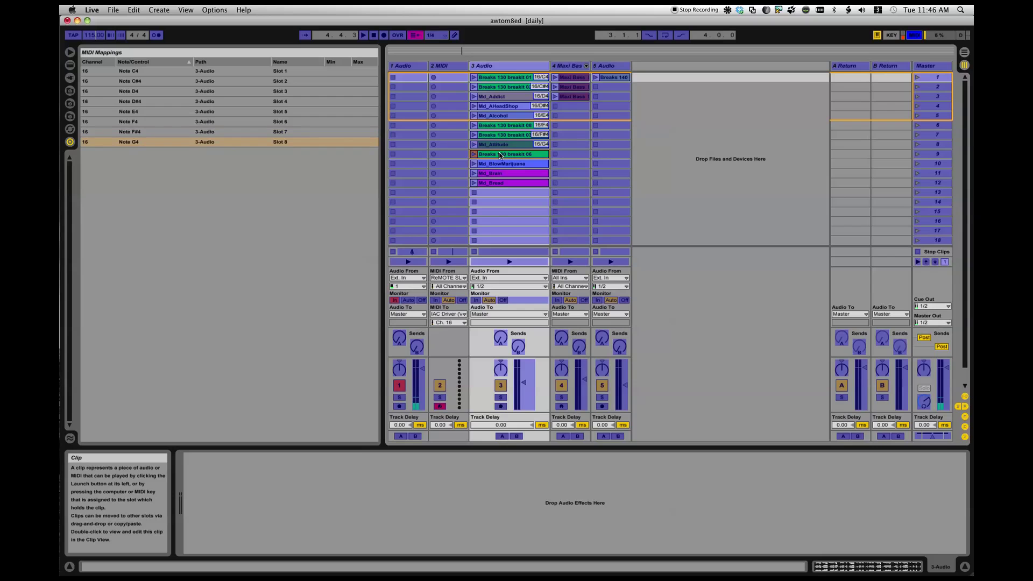
click(499, 163)
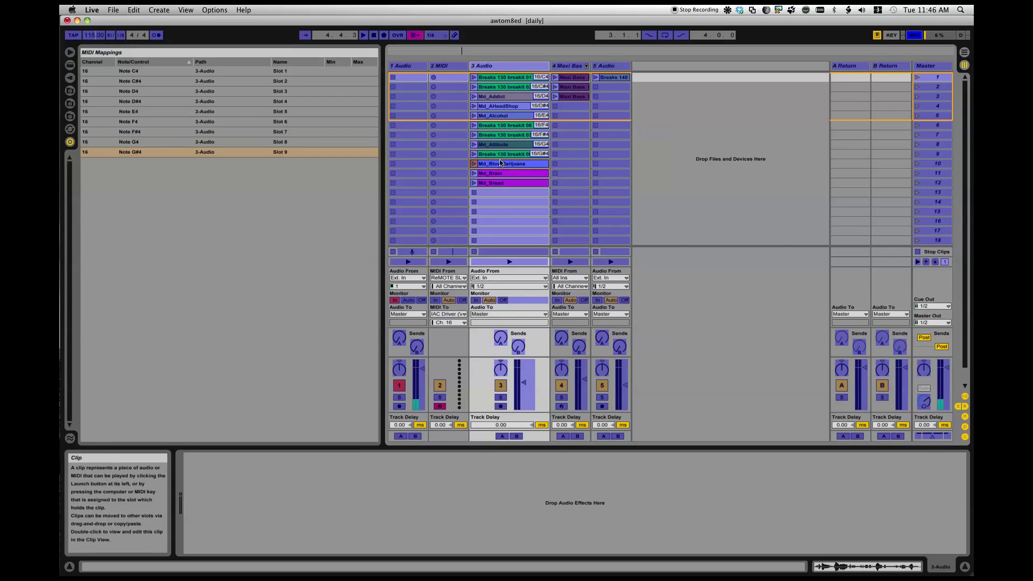
click(506, 174)
click(509, 182)
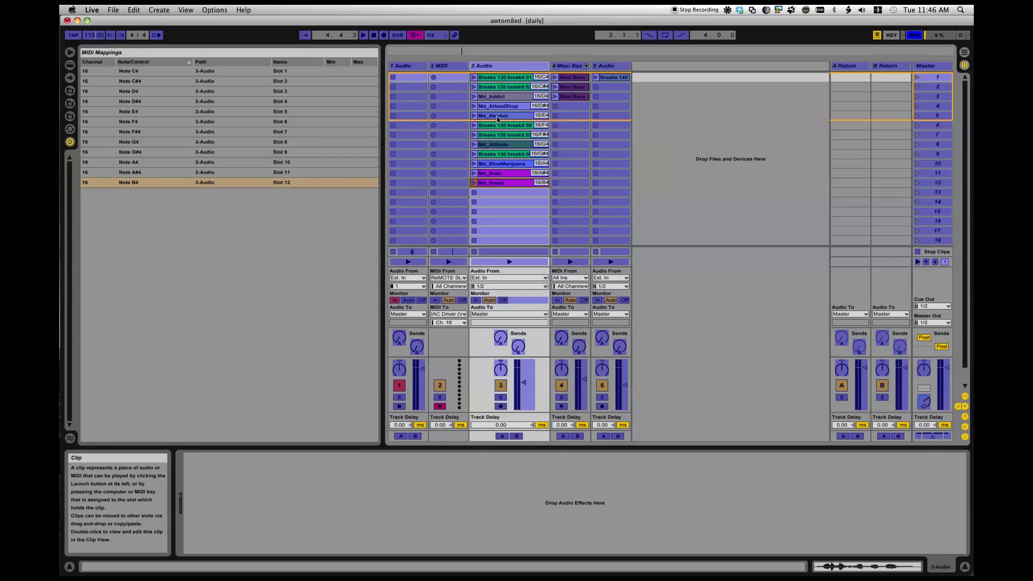
Map the three Maxi Bass clips to notes C5–D5, then leave MIDI Map Mode
click(571, 78)
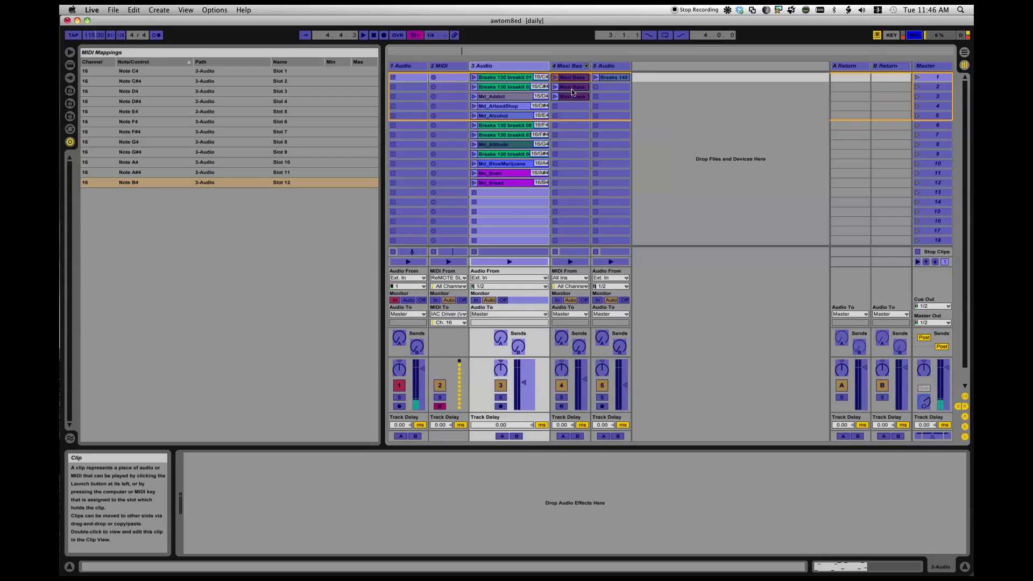
click(571, 87)
click(571, 96)
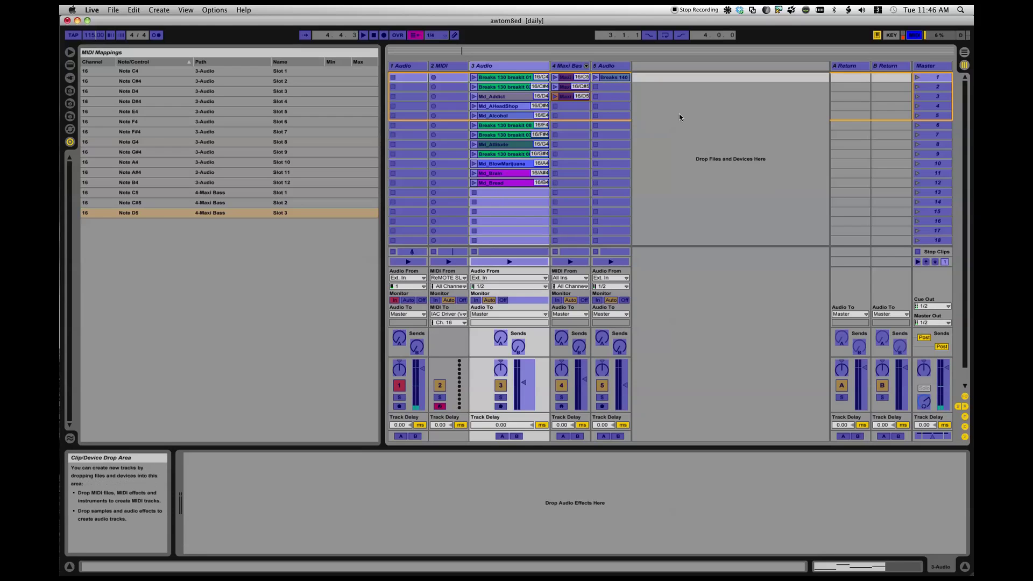
click(918, 35)
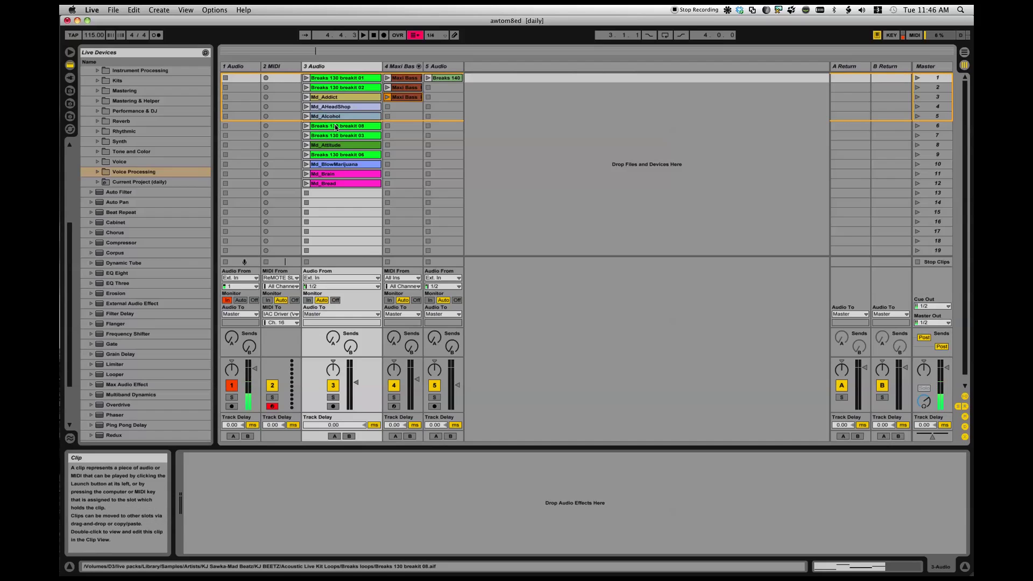
Launch Breaks 130 breakit 01, Md_Addict, Md_AHeadShop, breakit 08 and breakit 06 in turn, then select track 2's first slot
key(1)
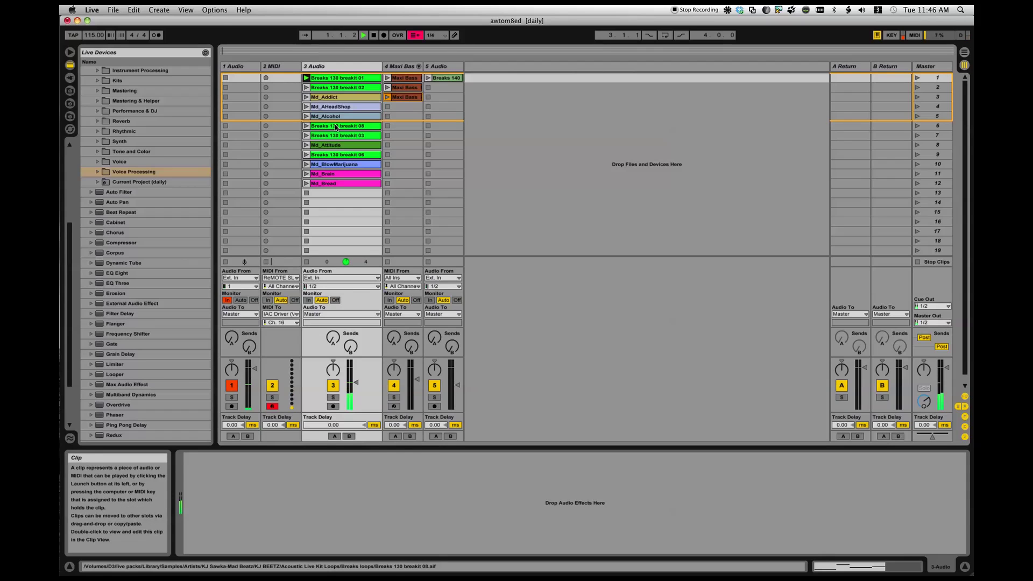
key(3)
click(310, 106)
key(6)
key(9)
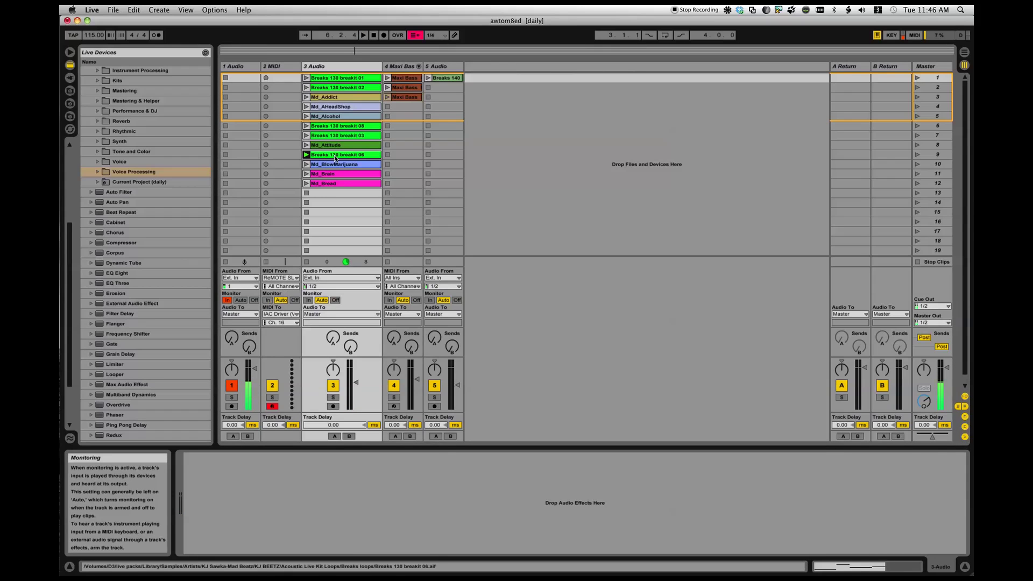
click(286, 79)
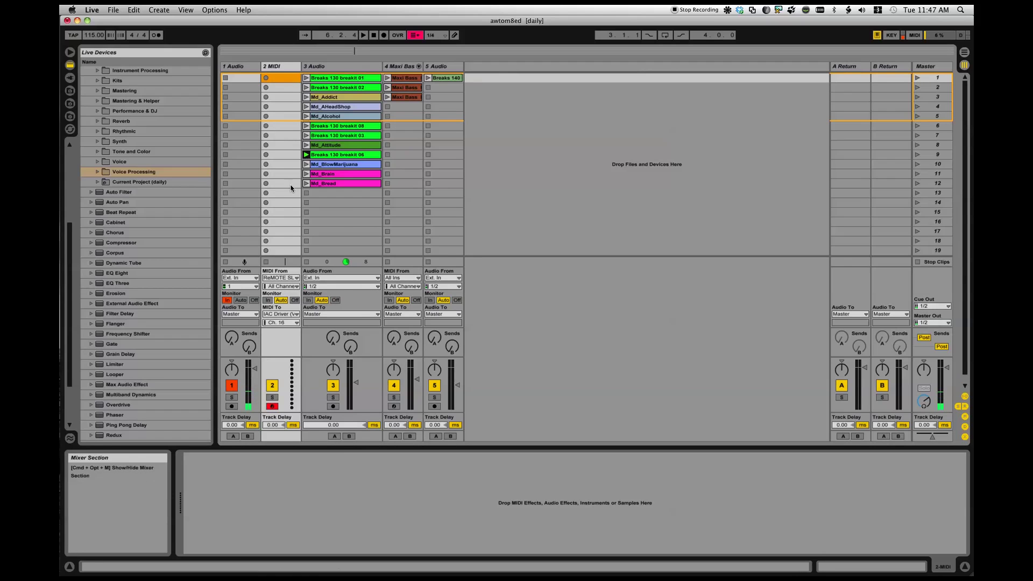
Record a single C4 note into track 2's first slot and open the new 1 2-MIDI clip
click(267, 78)
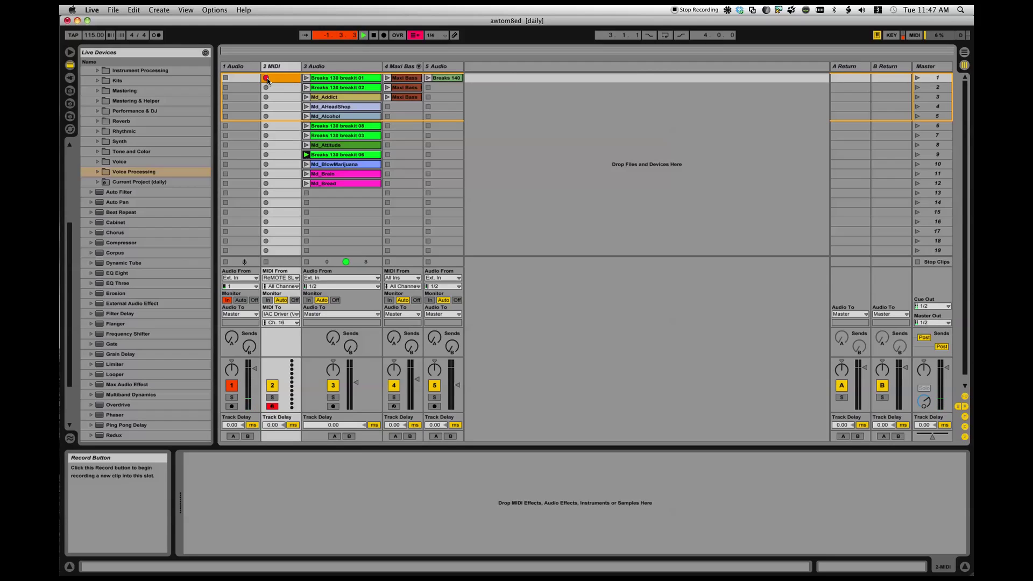
click(375, 35)
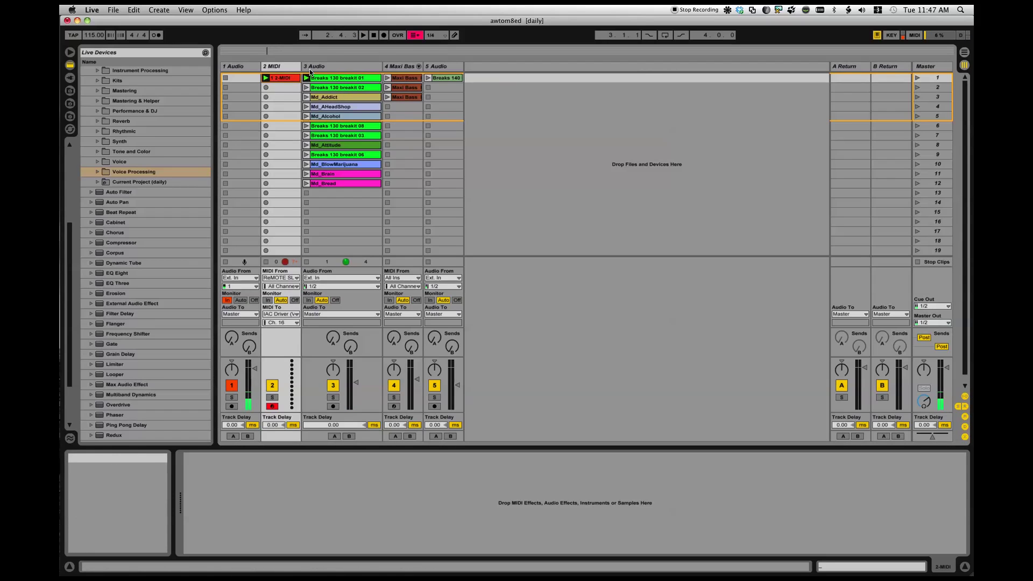
click(286, 80)
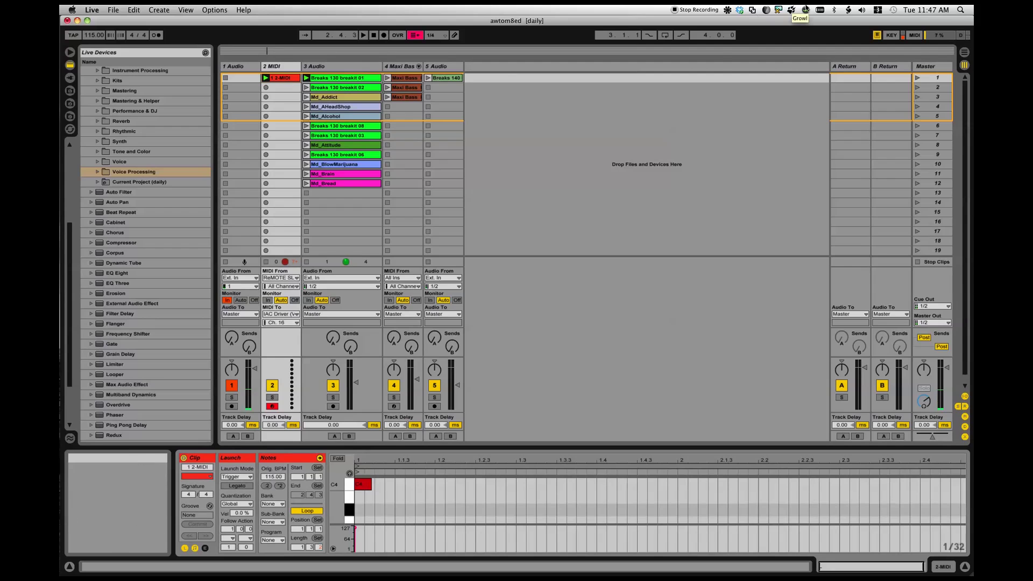
Choose a Soundflower output device and launch the 1 2-MIDI clip to fire Breaks 130 breakit 01
click(727, 9)
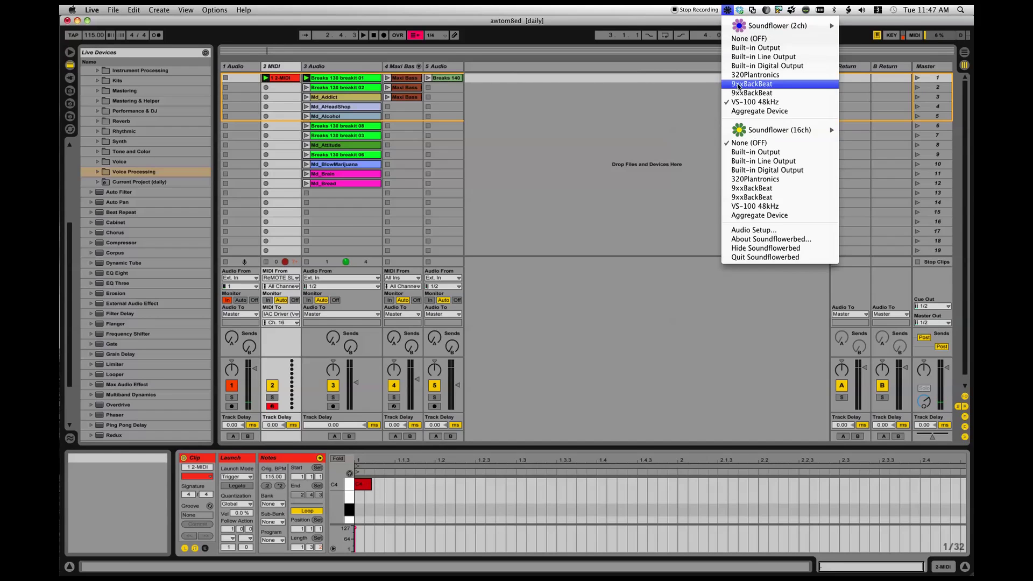
click(739, 99)
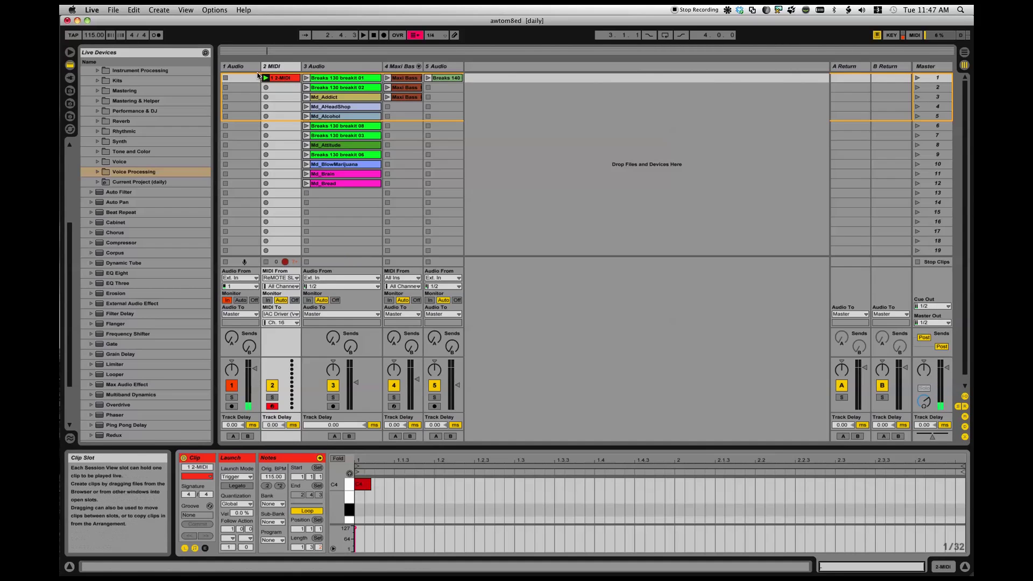
click(266, 80)
Raise the clip's note from C4 through C#4 and D#4 up to F#4
scroll(369, 491, up, 1)
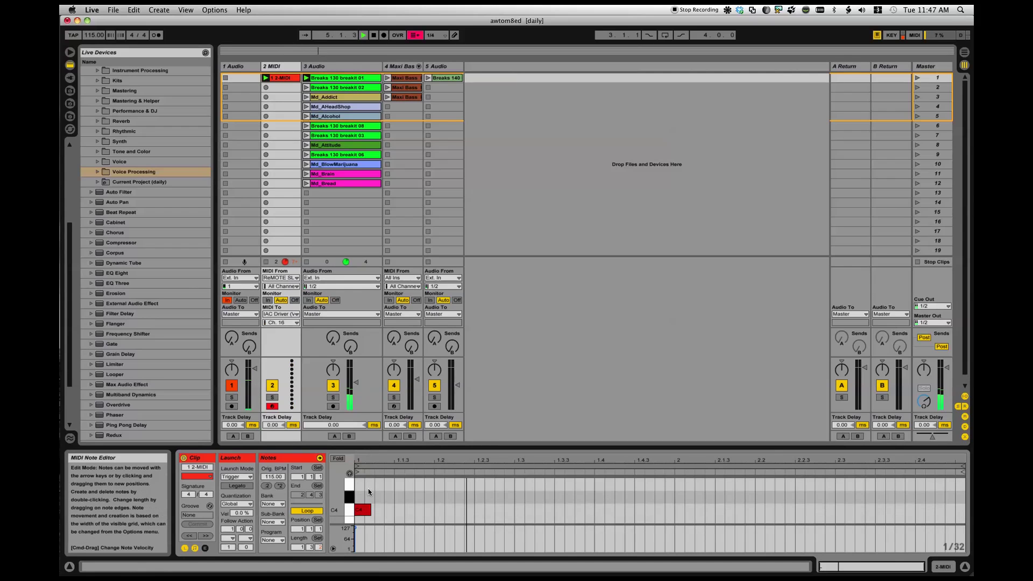
drag(363, 508, 363, 499)
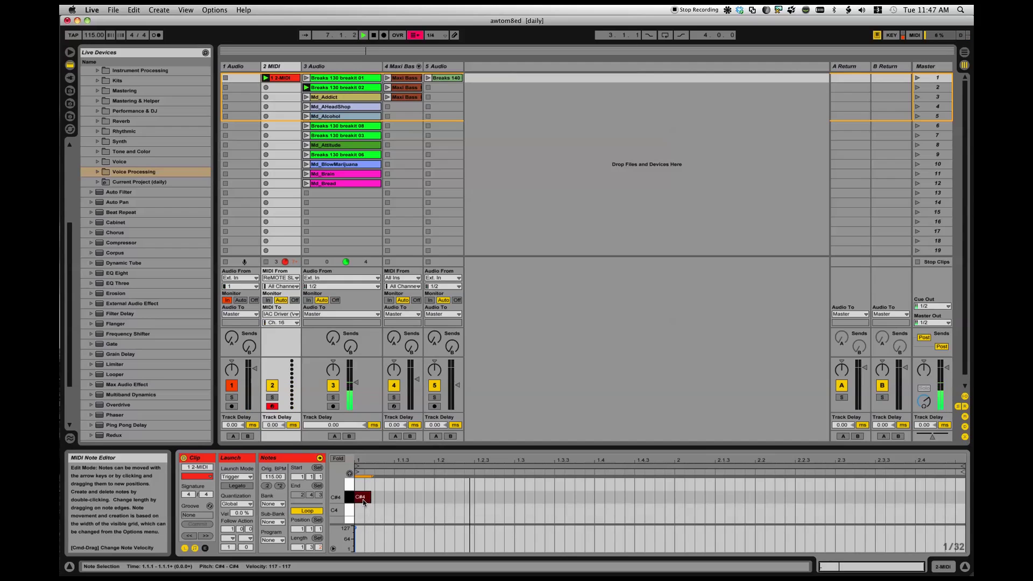
drag(363, 500, 363, 488)
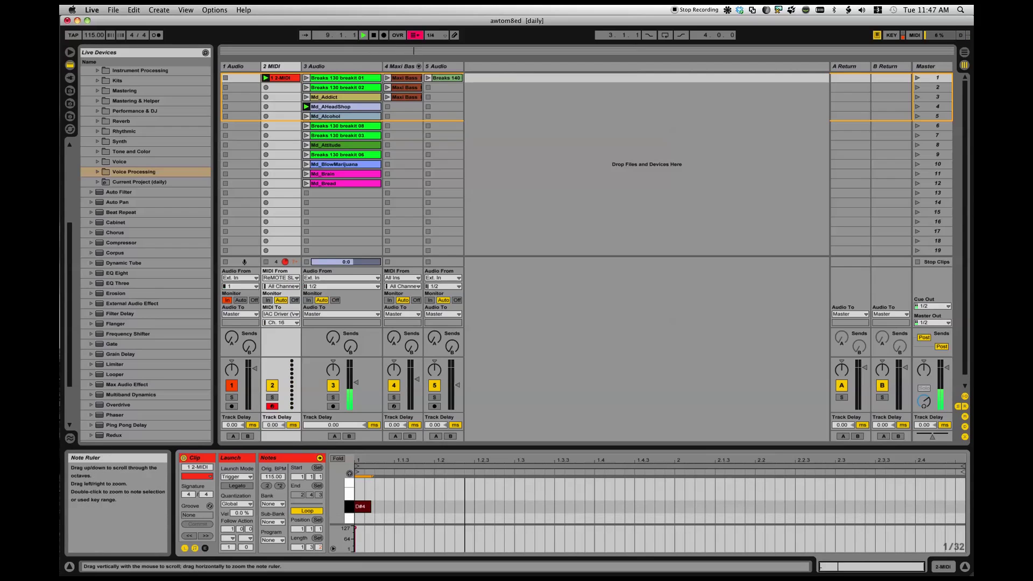
mouse_move(348, 501)
mouse_down()
mouse_move(366, 498)
mouse_move(352, 510)
mouse_move(359, 481)
mouse_move(333, 504)
mouse_up()
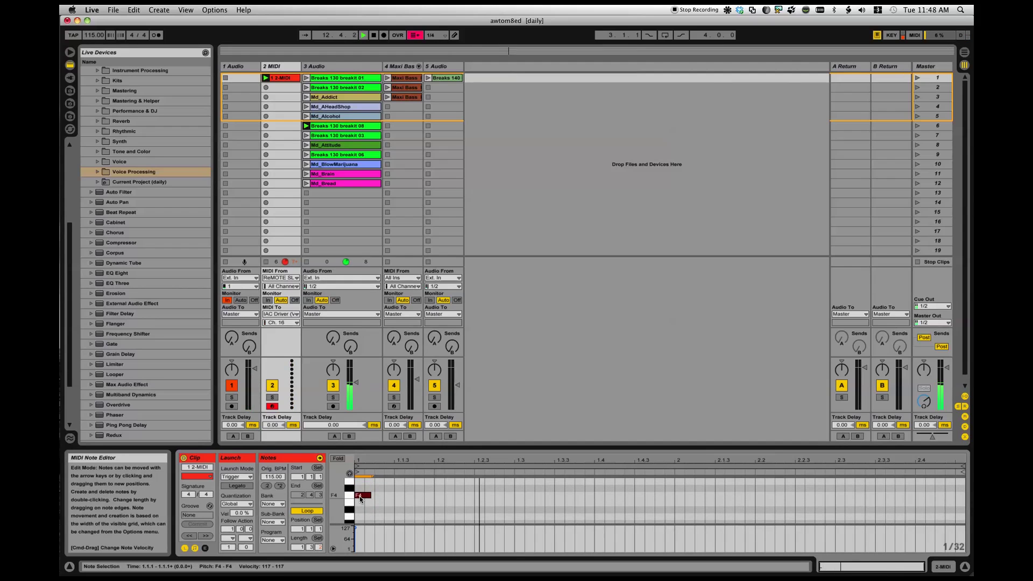
drag(362, 498, 362, 490)
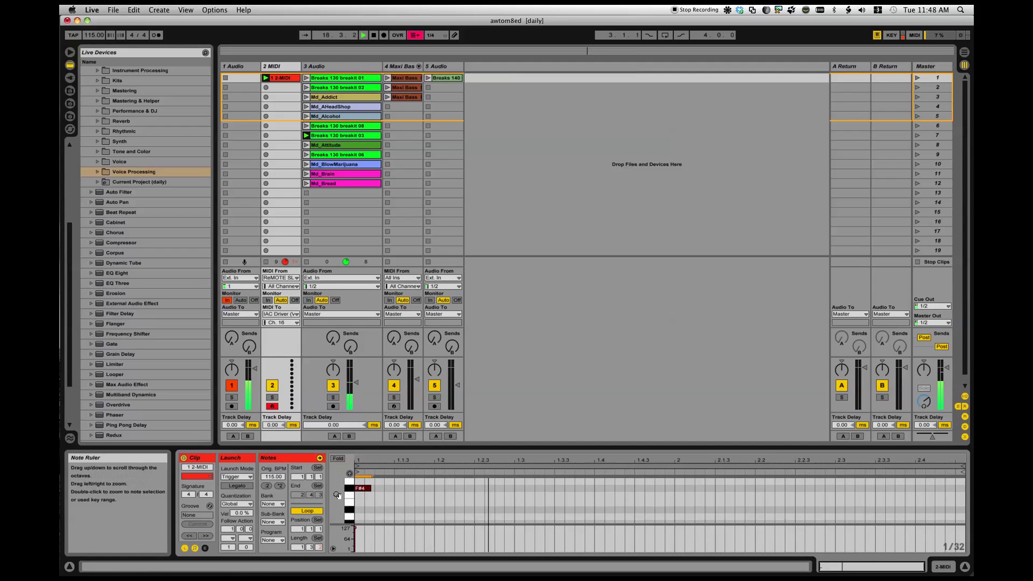
Load the Random effect from the MIDI Effects browser folder onto the 2 MIDI track
click(285, 65)
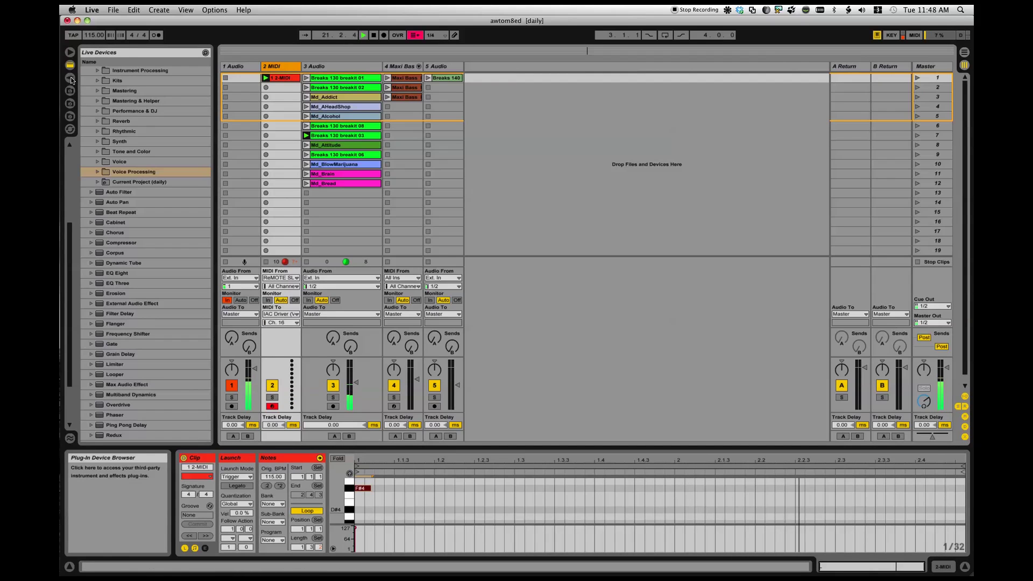
scroll(94, 91, up, 5)
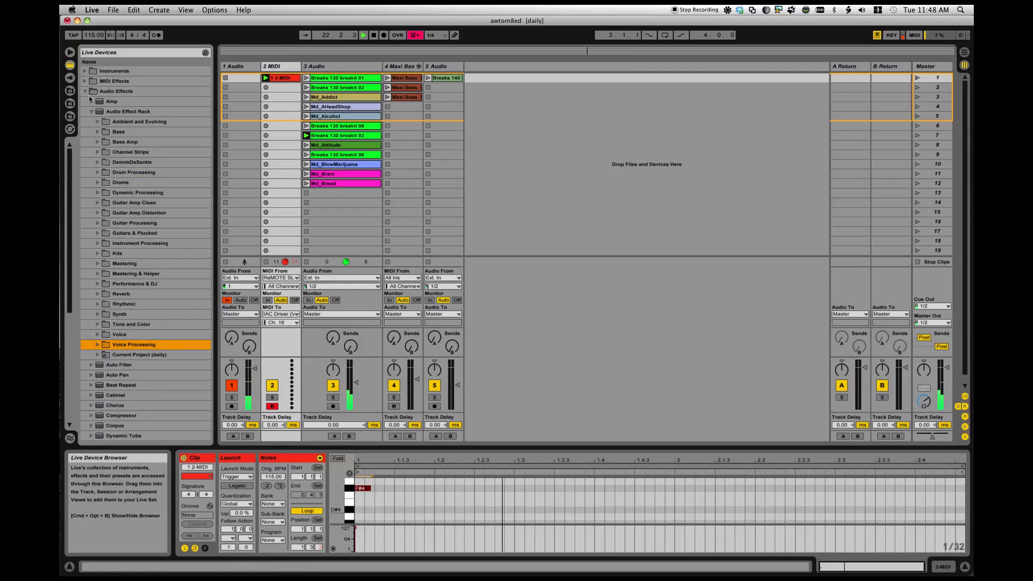
click(85, 90)
click(85, 81)
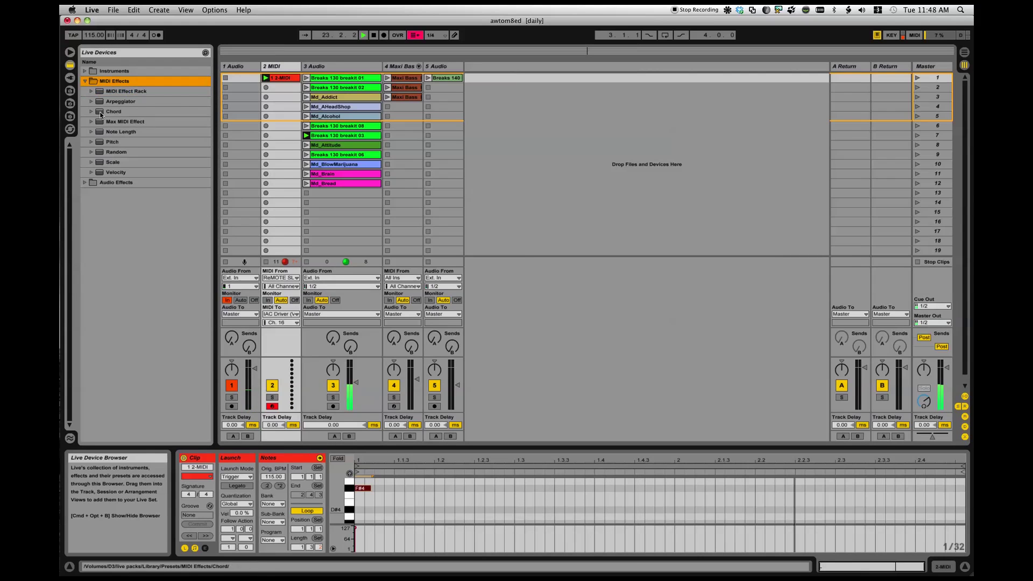
click(91, 152)
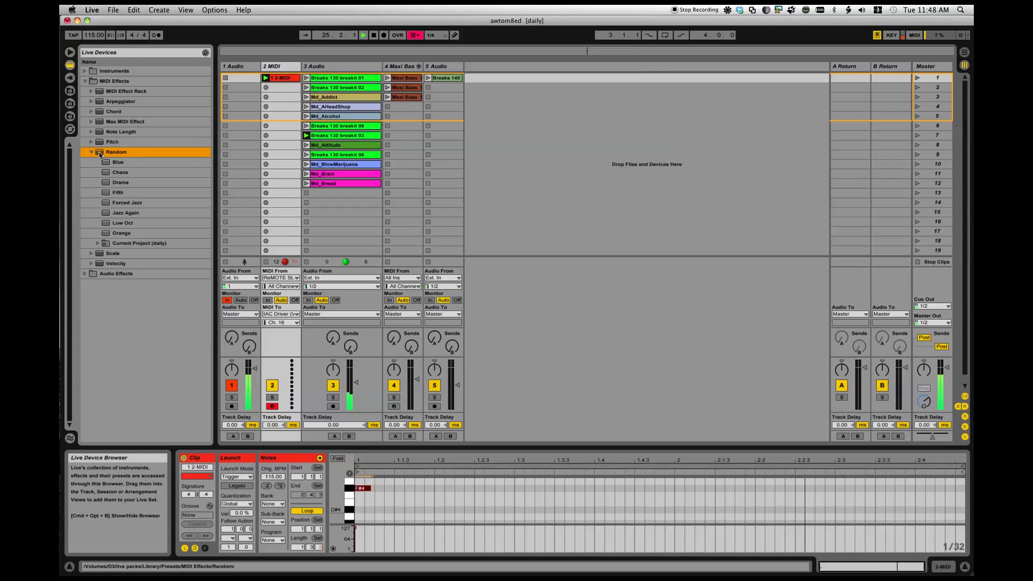
click(285, 140)
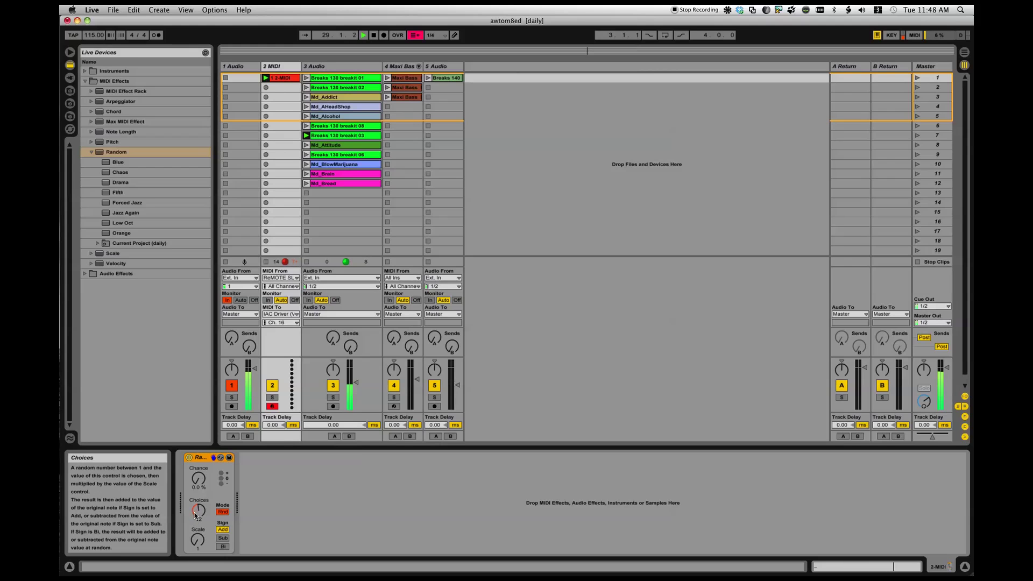
Set the Random effect's Chance to 57% and its Sign to Bi
drag(198, 478, 190, 466)
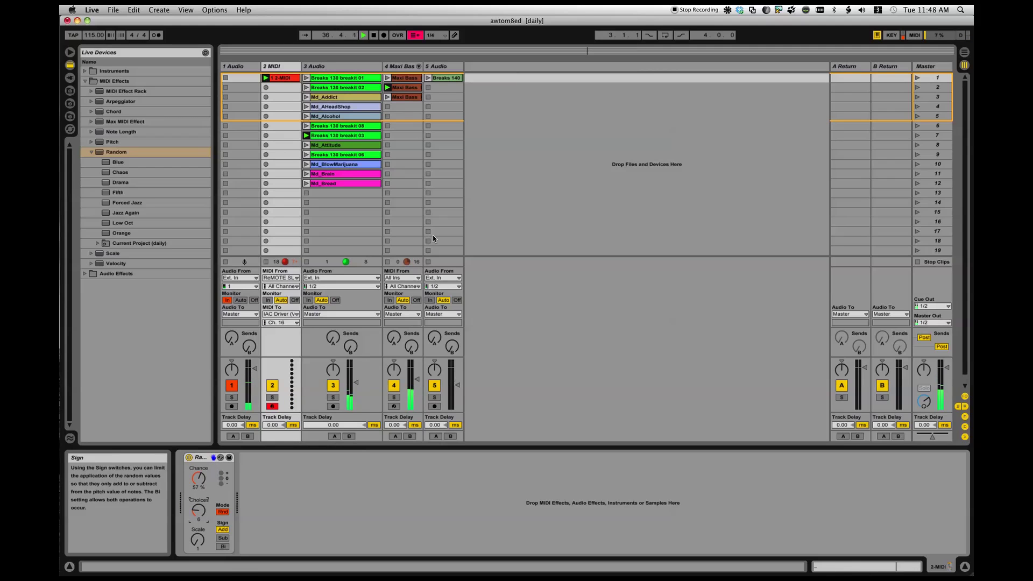
click(221, 547)
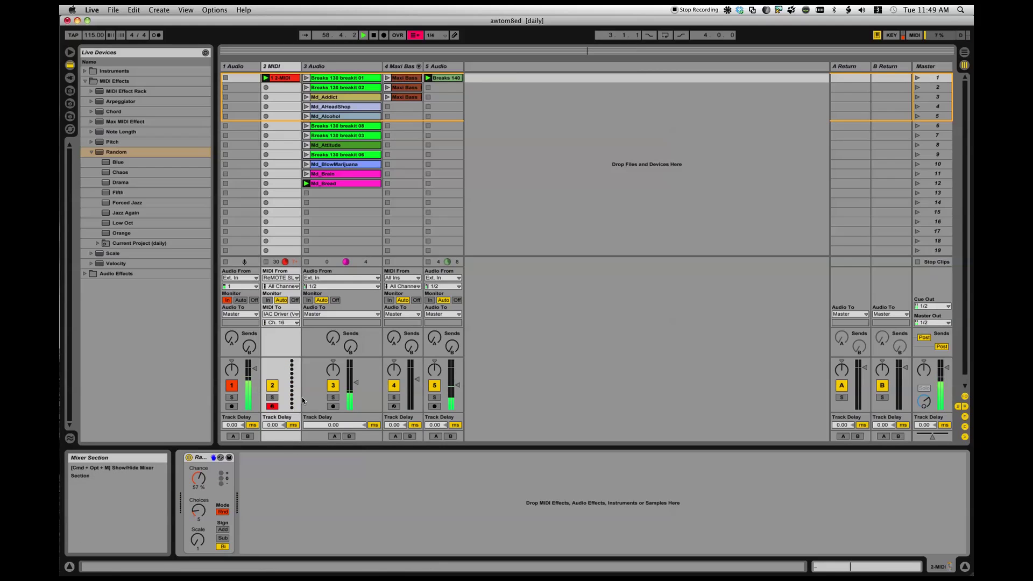
Add a C#5 note at the clip's start (1.1.1) and turn track 4 down to -14.4 dB
double_click(286, 80)
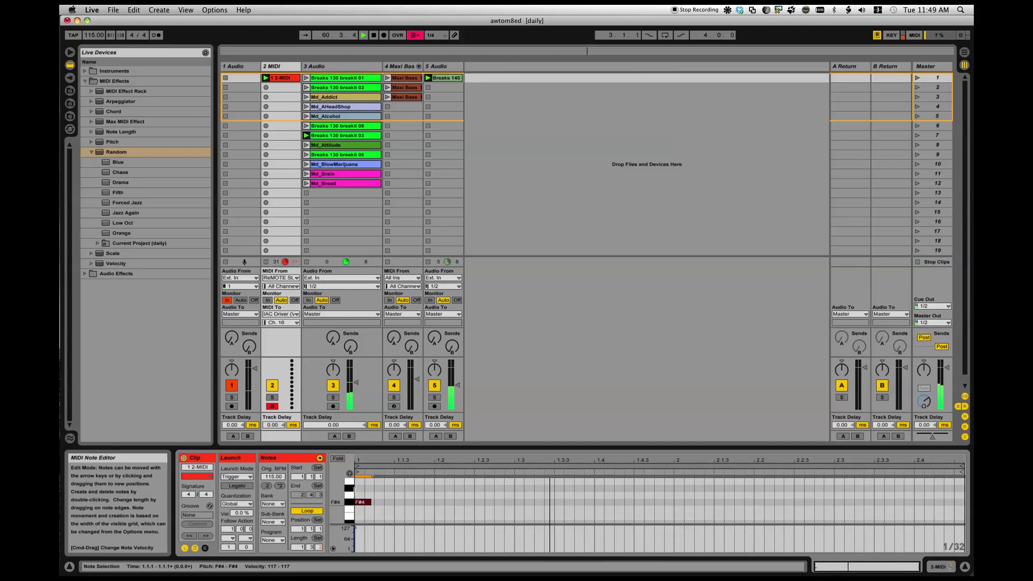
scroll(357, 498, up, 3)
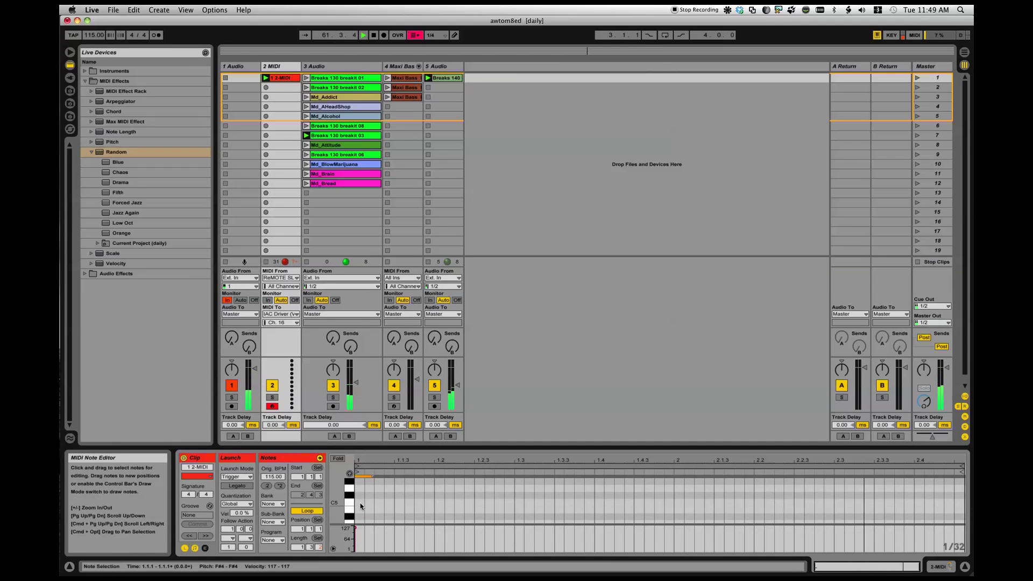
click(359, 495)
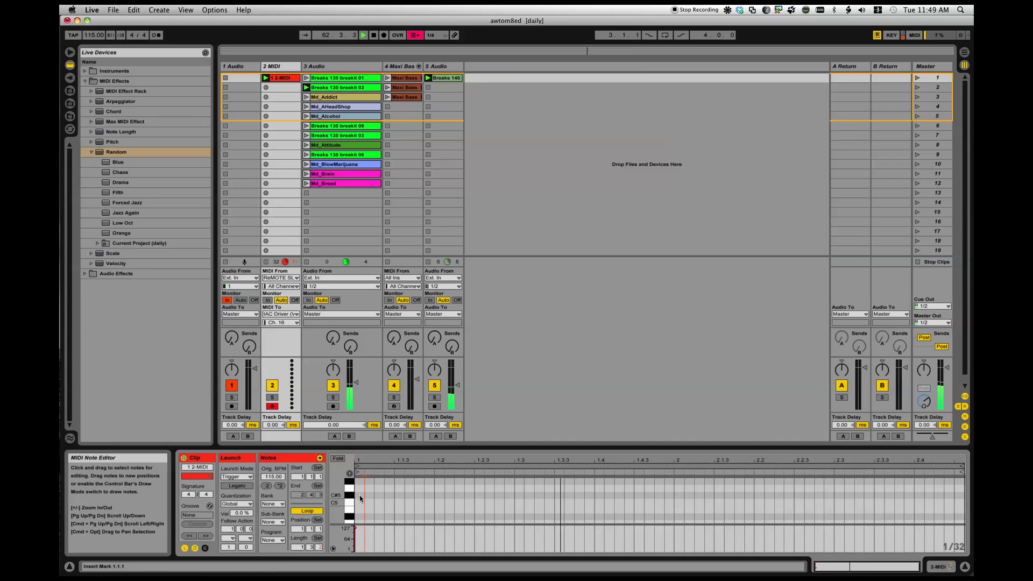
double_click(360, 495)
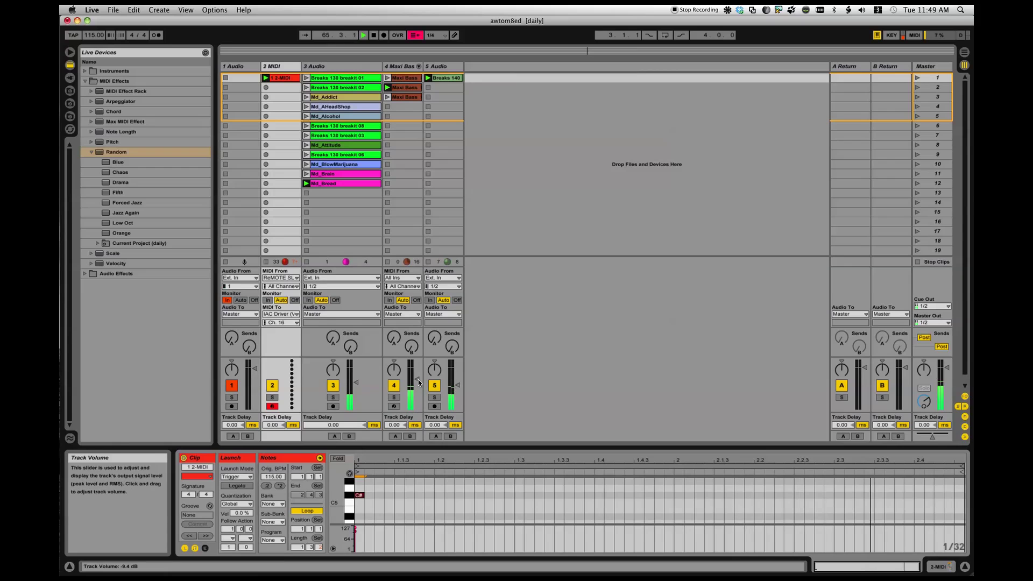
drag(419, 384, 419, 389)
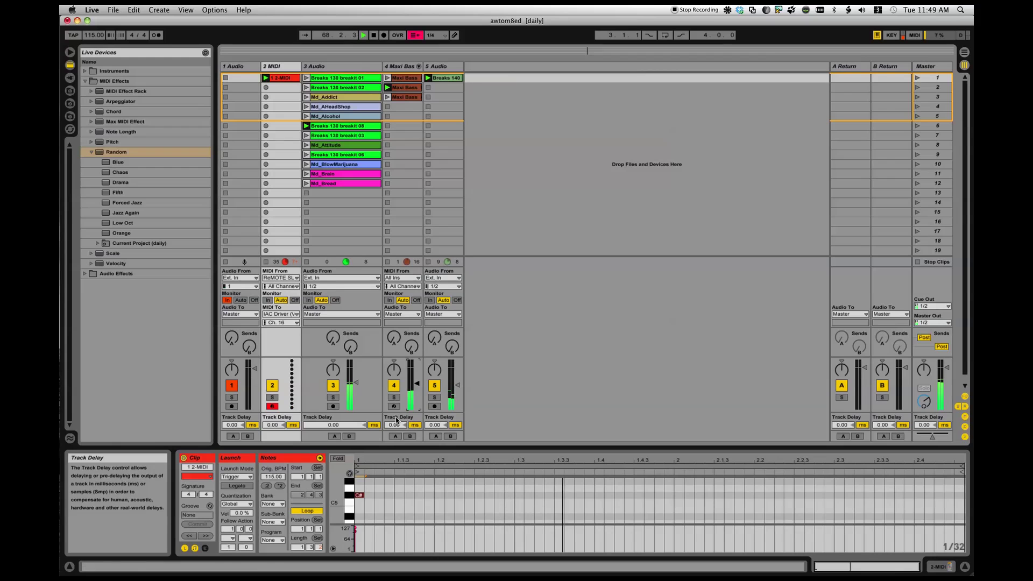
Add a B4 note at the start of the 1 2-MIDI clip
click(360, 495)
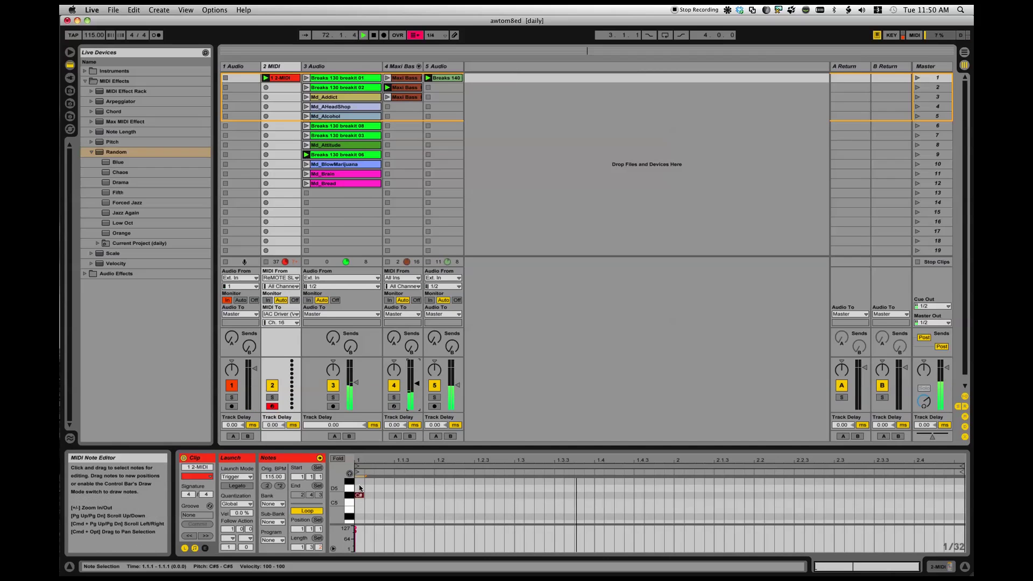
double_click(358, 506)
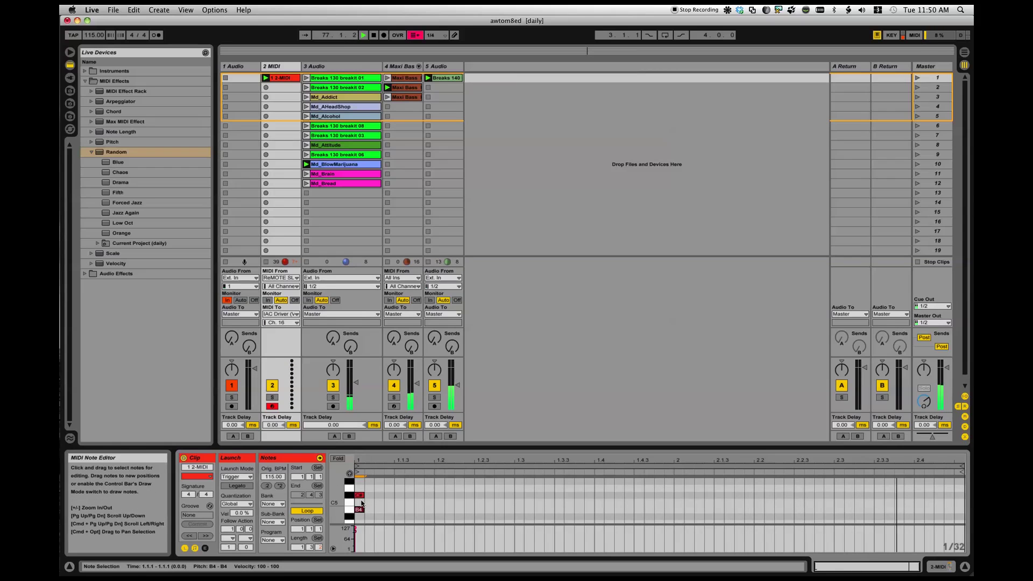
click(291, 67)
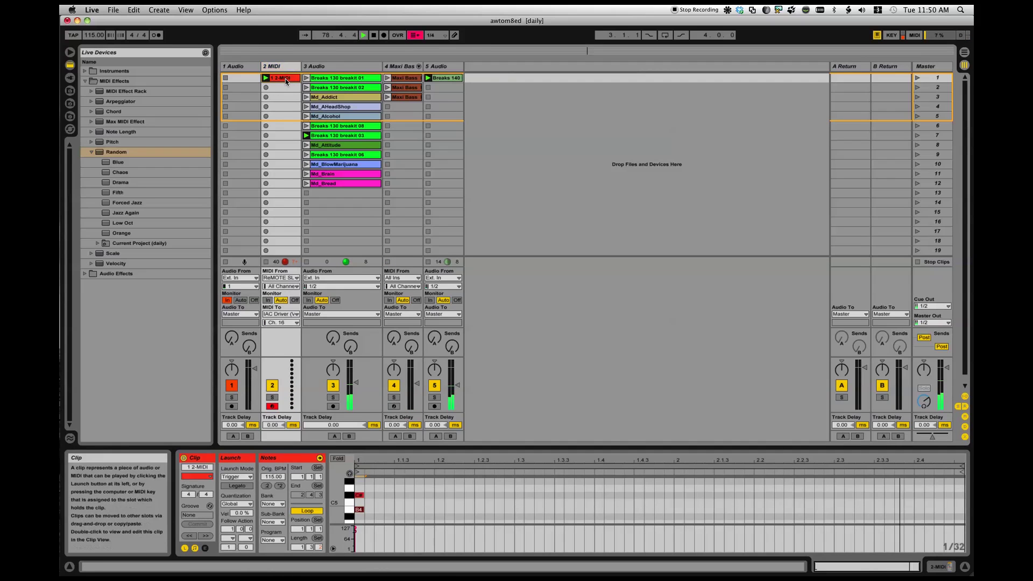
click(358, 532)
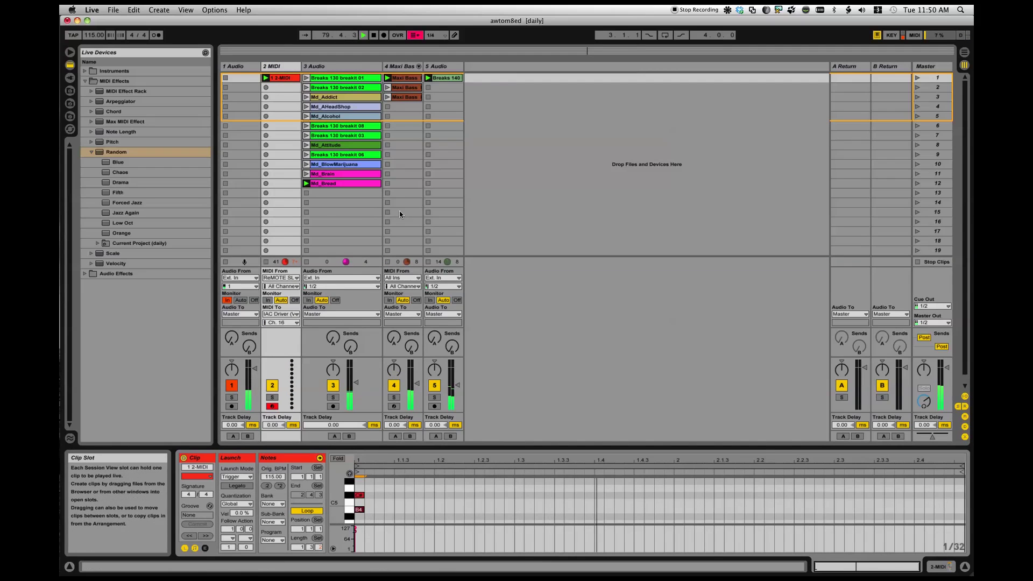